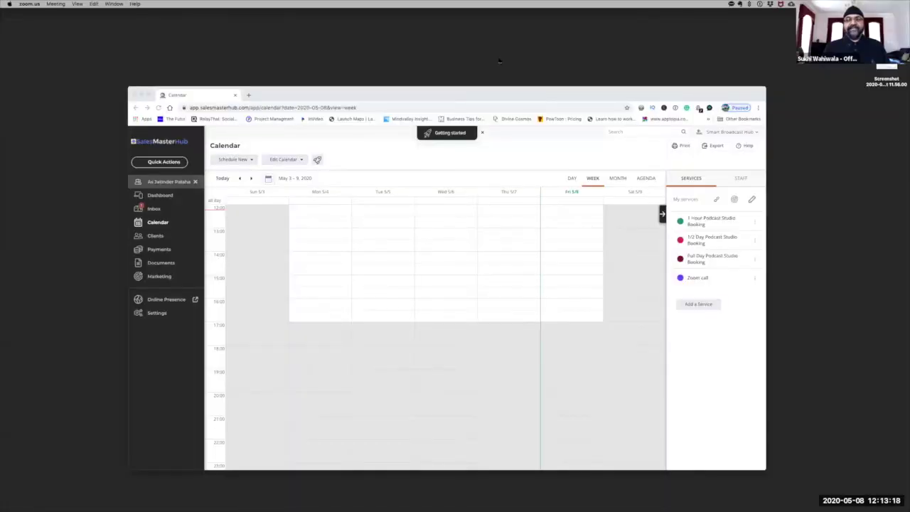
Step: Enlarge the browser window showing the calendar and maximize it to fill the screen
{"action": "left_click", "coordinate": [715, 417]}
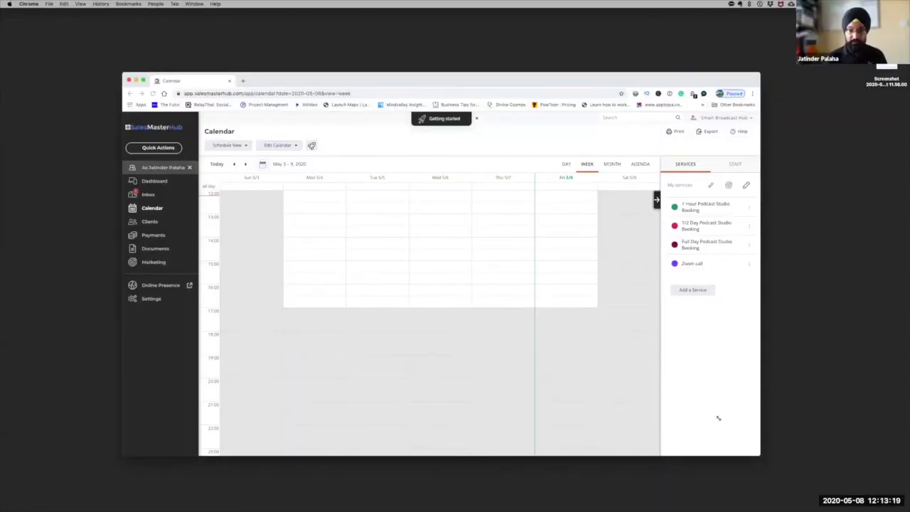
{"action": "left_click_drag", "start_coordinate": [716, 420], "coordinate": [819, 495]}
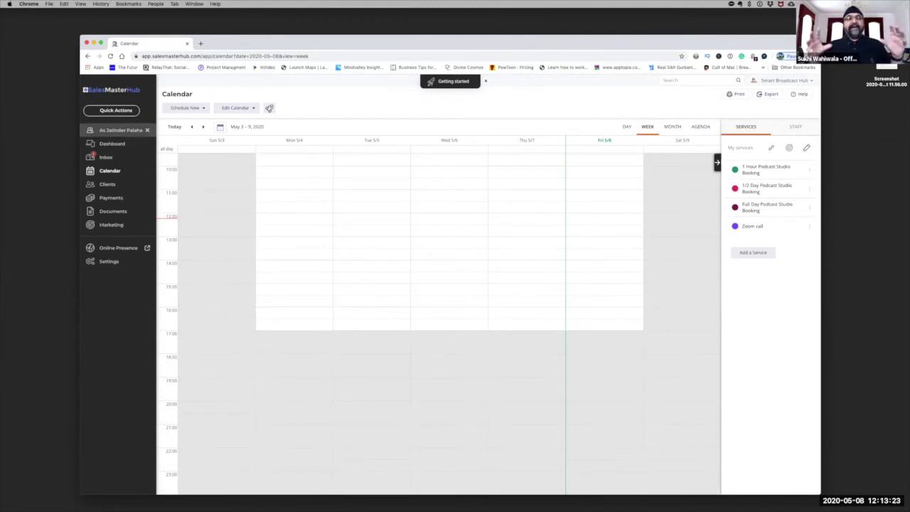
{"action": "left_click", "coordinate": [101, 43]}
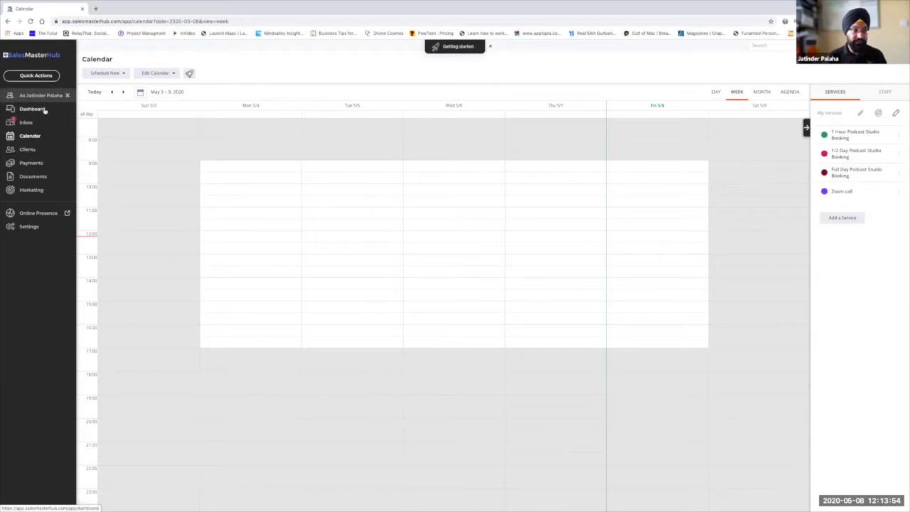
Step: Open the existing client's record from the client list, view its payments, and start a new invoice for that client
{"action": "left_click", "coordinate": [26, 150]}
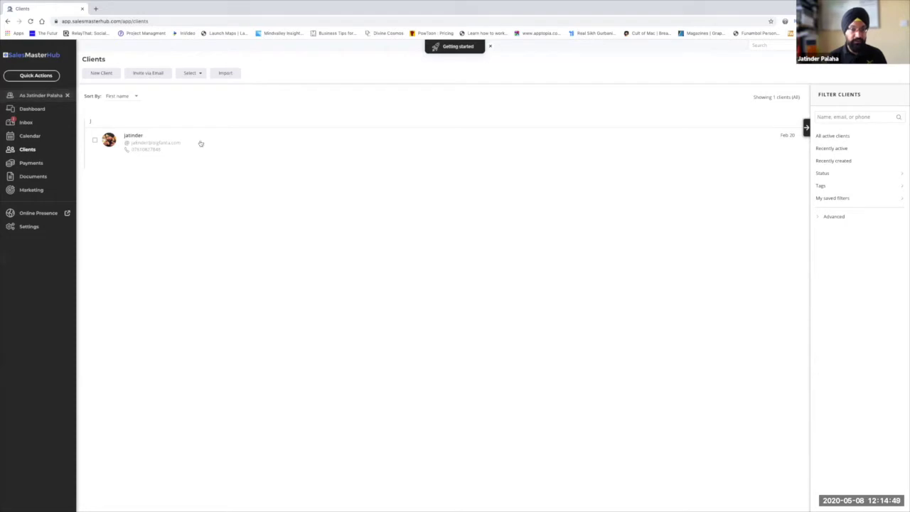
{"action": "left_click", "coordinate": [324, 155]}
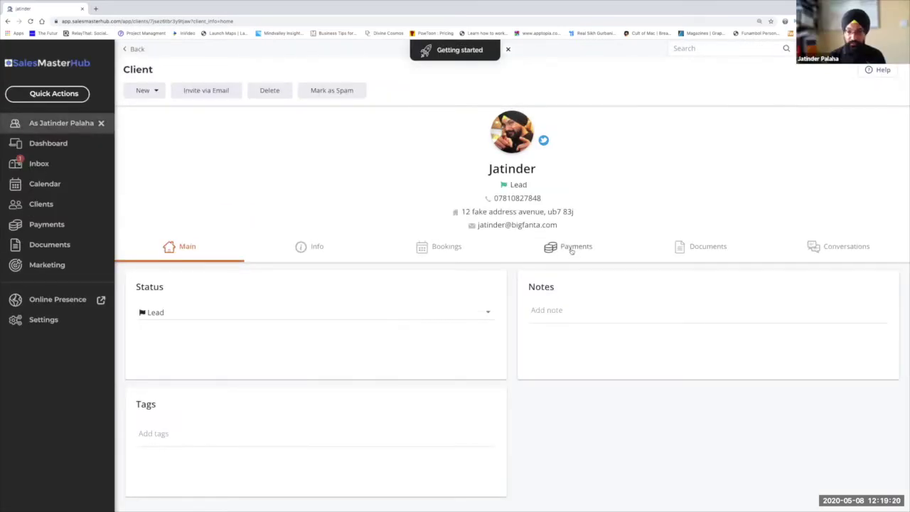
{"action": "left_click", "coordinate": [571, 250]}
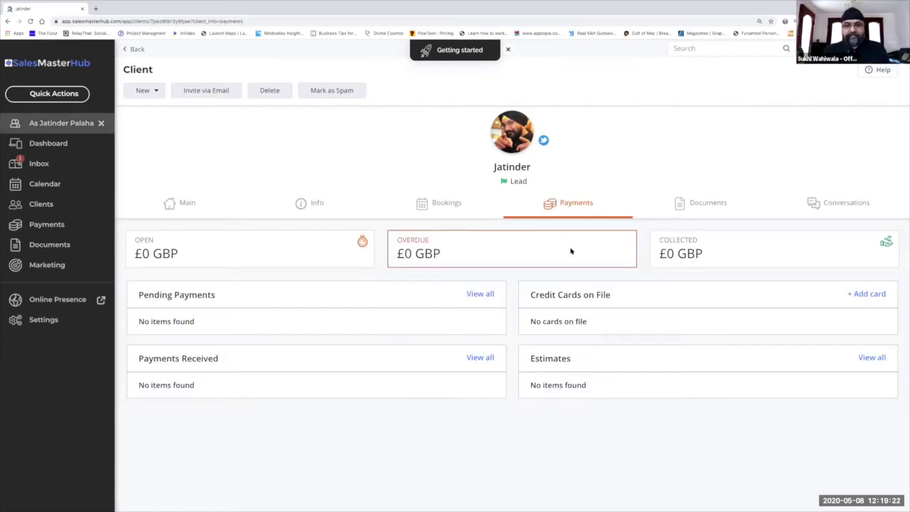
{"action": "left_click", "coordinate": [155, 91]}
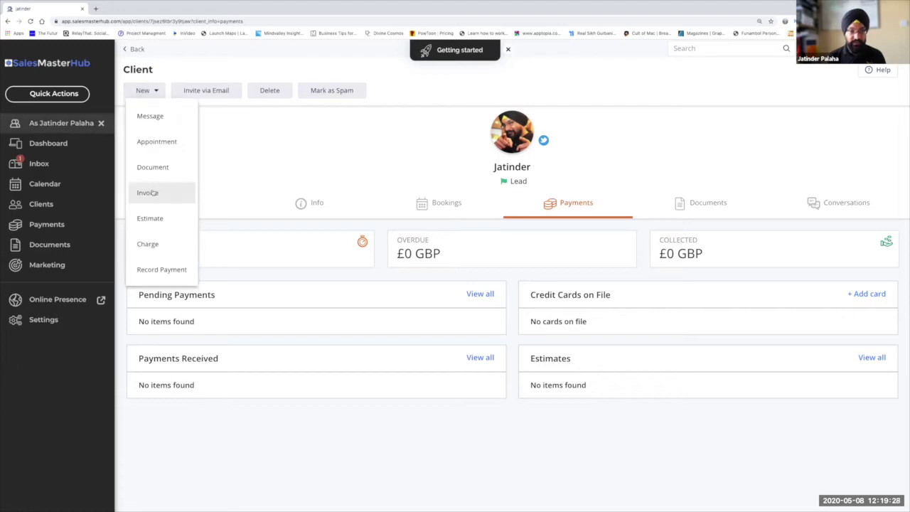
{"action": "left_click", "coordinate": [152, 192]}
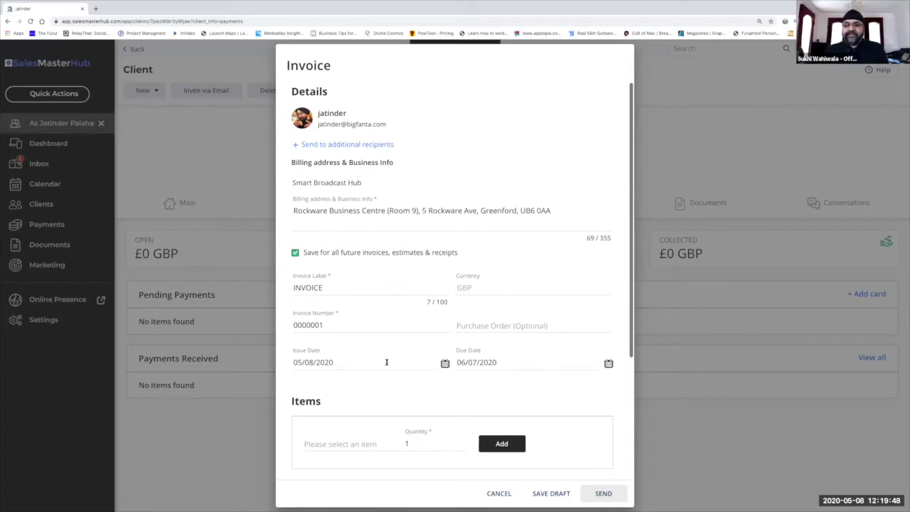
Step: Set the invoice's due date to 05/09/2020
{"action": "scroll", "coordinate": [386, 364], "scroll_direction": "down", "scroll_amount": 1}
{"action": "scroll", "coordinate": [386, 364], "scroll_direction": "down", "scroll_amount": 2}
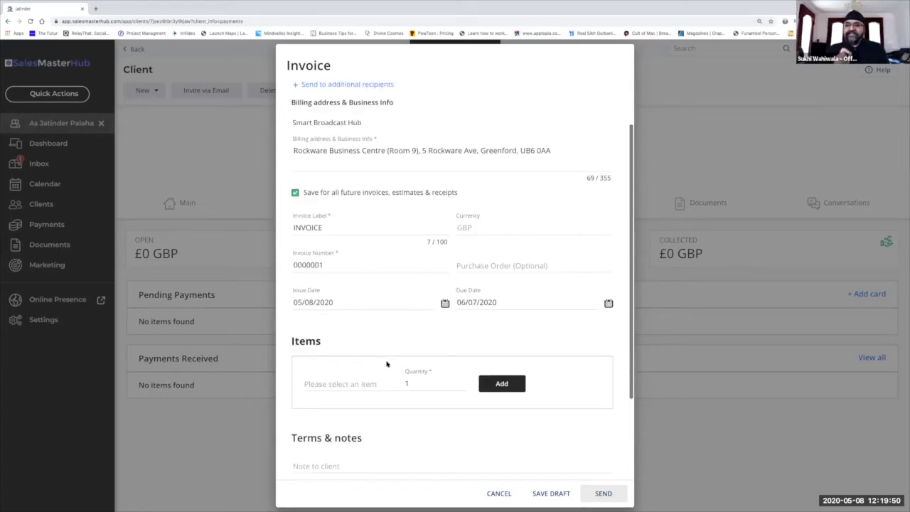
{"action": "scroll", "coordinate": [386, 363], "scroll_direction": "down", "scroll_amount": 1}
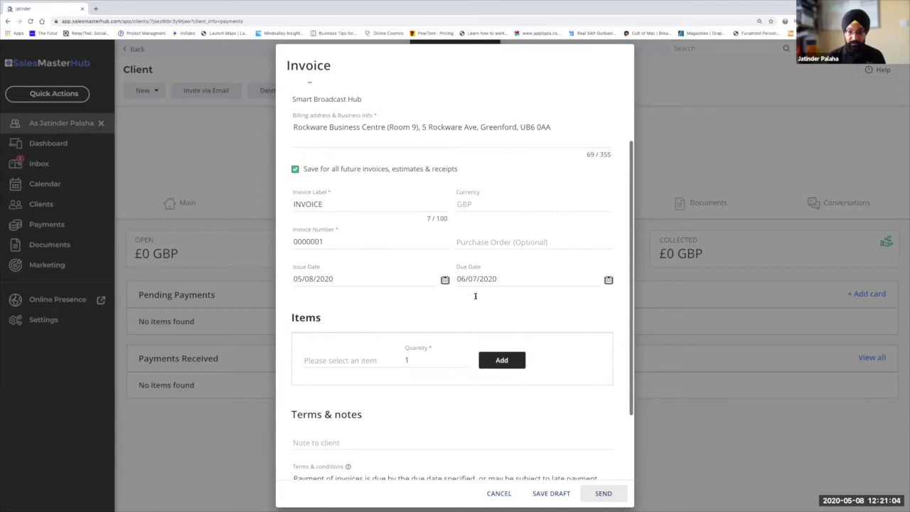
{"action": "left_click", "coordinate": [596, 282]}
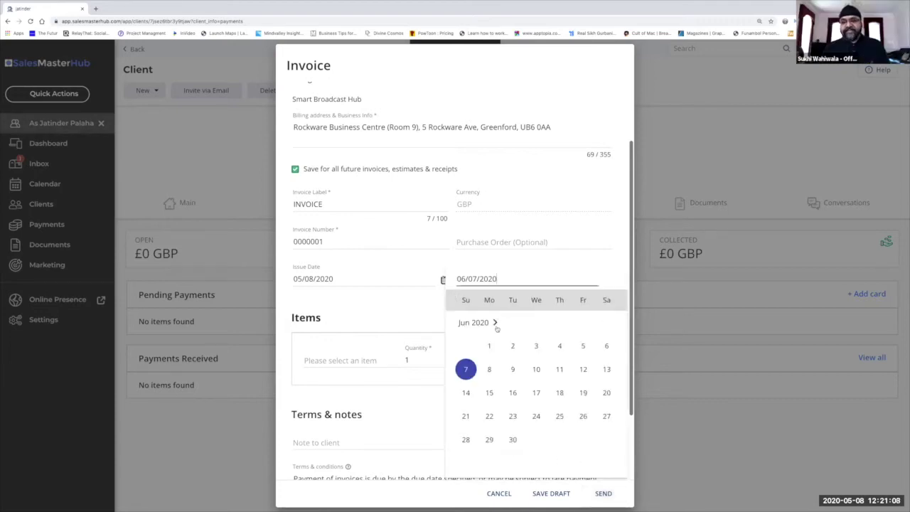
{"action": "scroll", "coordinate": [496, 328], "scroll_direction": "up", "scroll_amount": 4}
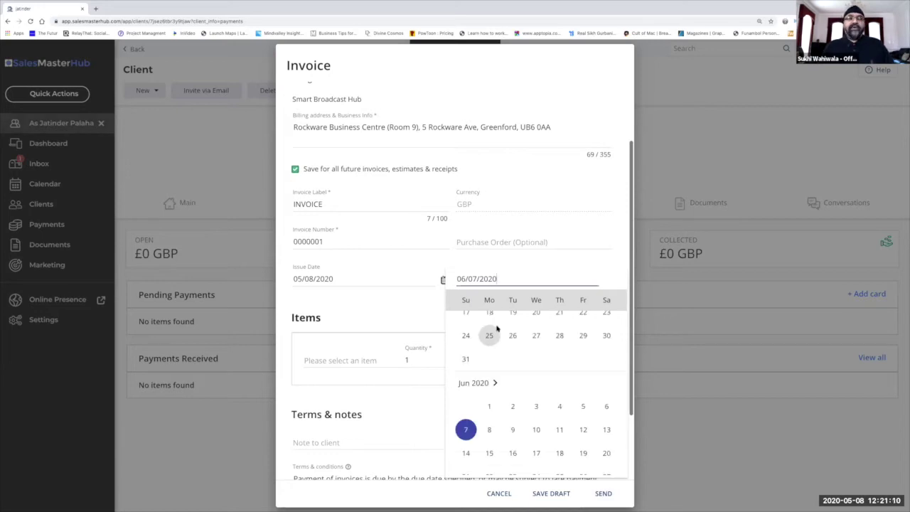
{"action": "scroll", "coordinate": [496, 328], "scroll_direction": "up", "scroll_amount": 4}
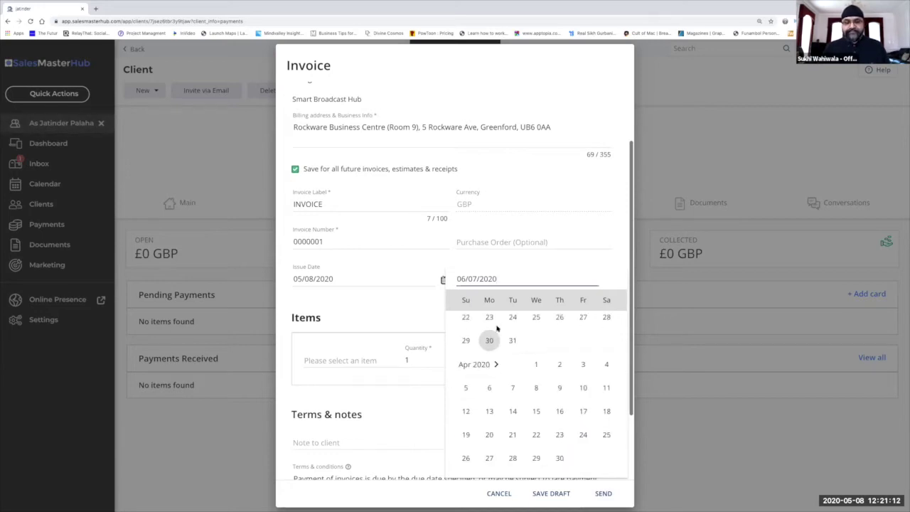
{"action": "scroll", "coordinate": [506, 354], "scroll_direction": "down", "scroll_amount": 5}
{"action": "scroll", "coordinate": [608, 414], "scroll_direction": "down", "scroll_amount": 1}
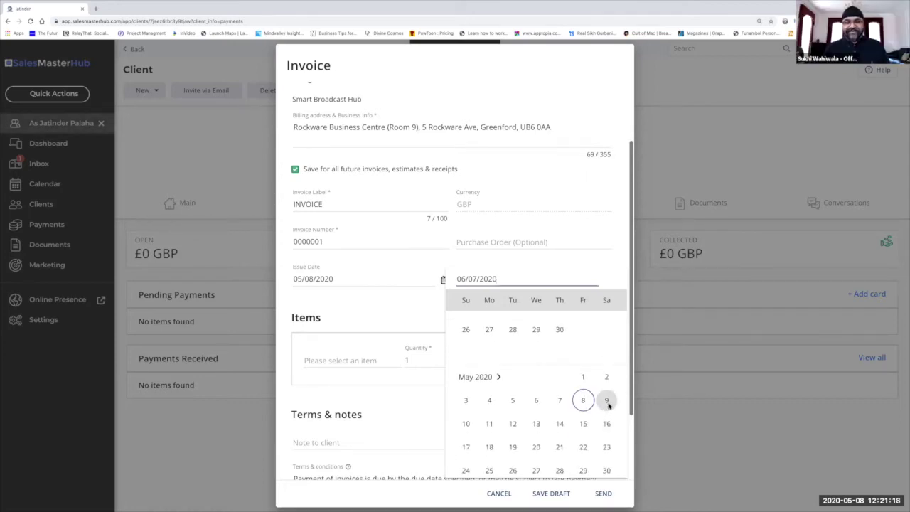
{"action": "left_click", "coordinate": [439, 313]}
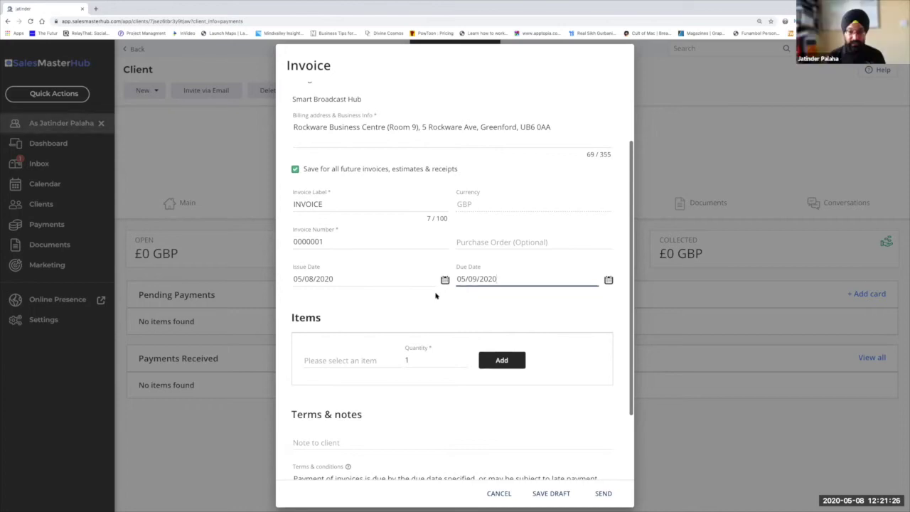
Step: Start creating a new invoice item named "consulting"
{"action": "left_click", "coordinate": [358, 359]}
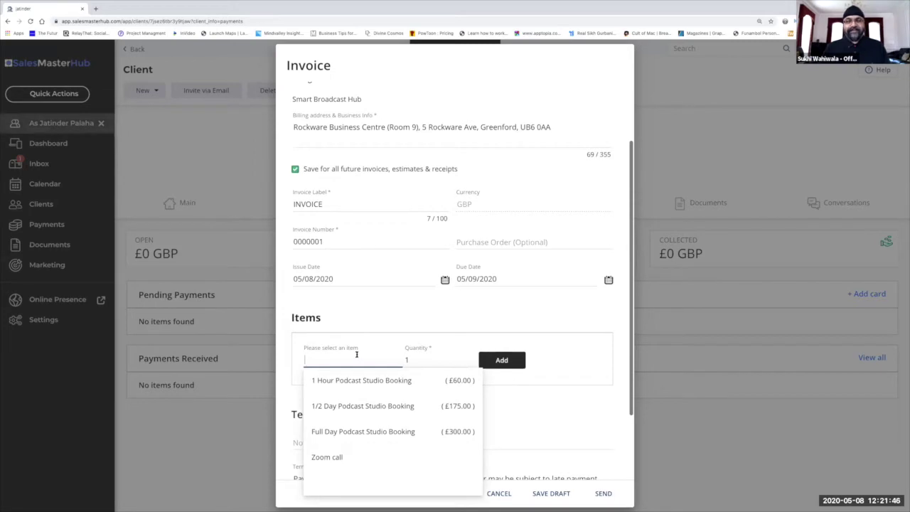
{"action": "type", "text": "event"}
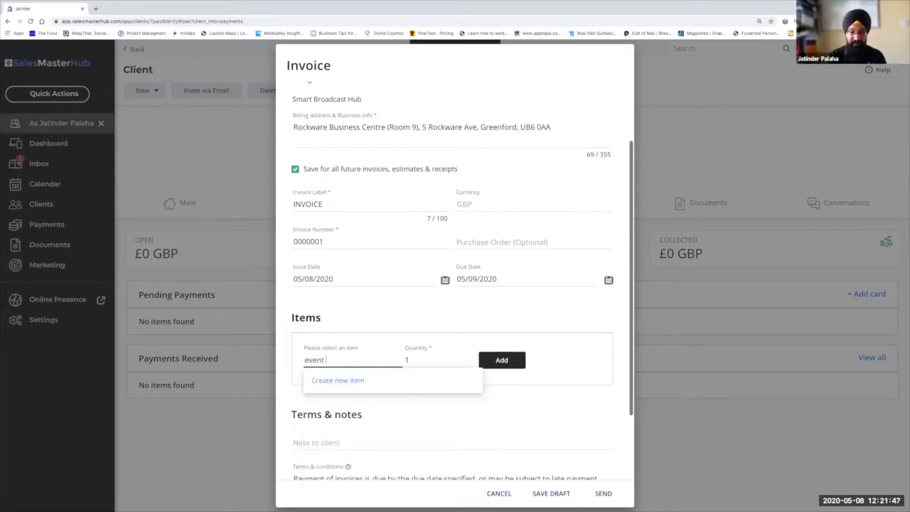
{"action": "double_click", "coordinate": [328, 359]}
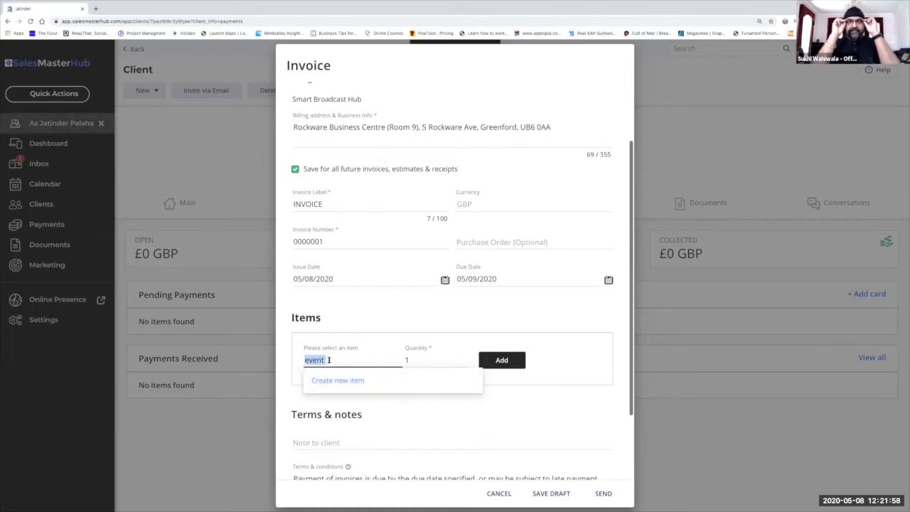
{"action": "type", "text": "o"}
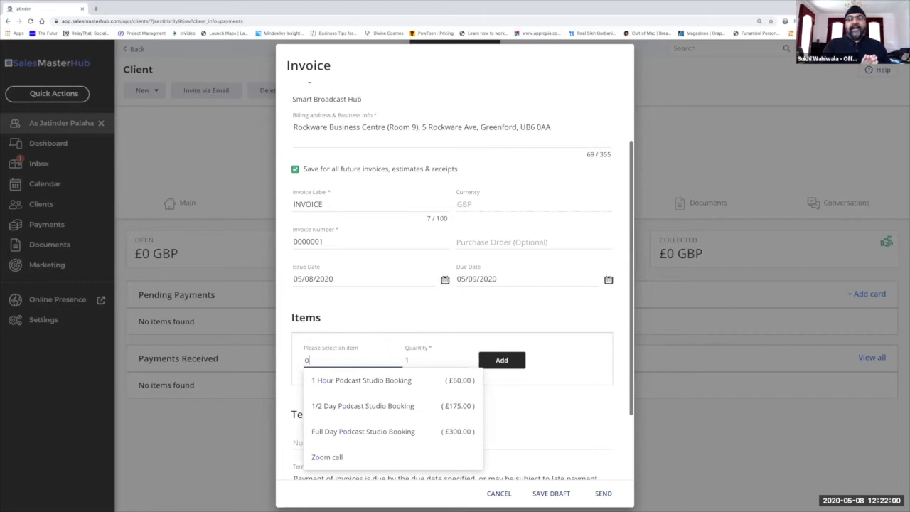
{"action": "type", "text": "onsult"}
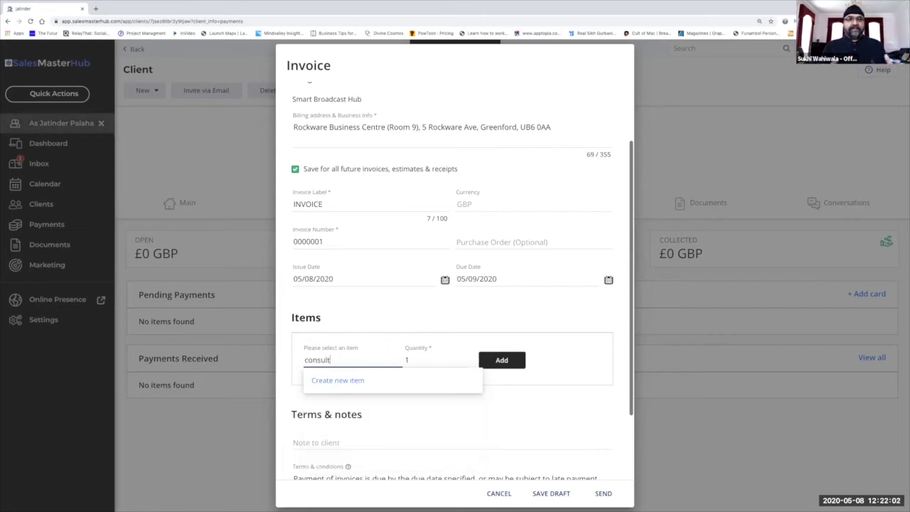
{"action": "type", "text": "ing"}
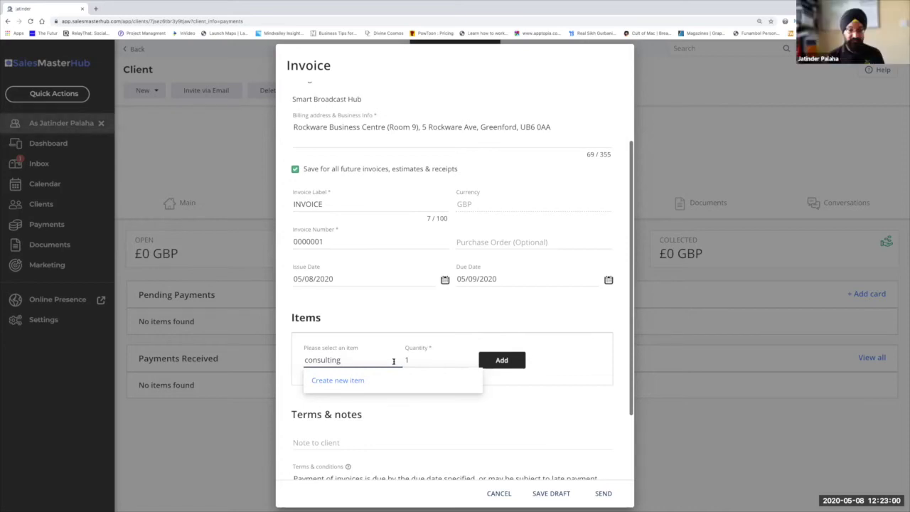
{"action": "left_click", "coordinate": [338, 380]}
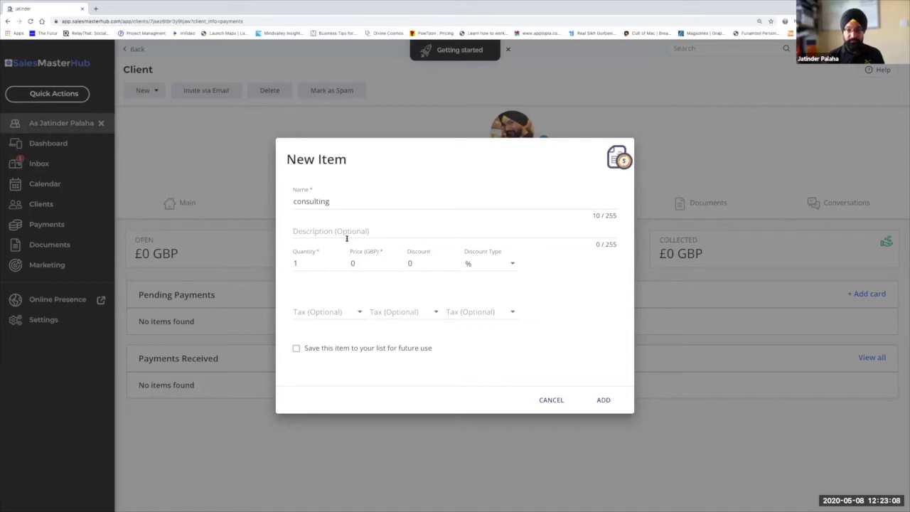
Step: Enter "online training" as the new item's description
{"action": "left_click", "coordinate": [474, 233]}
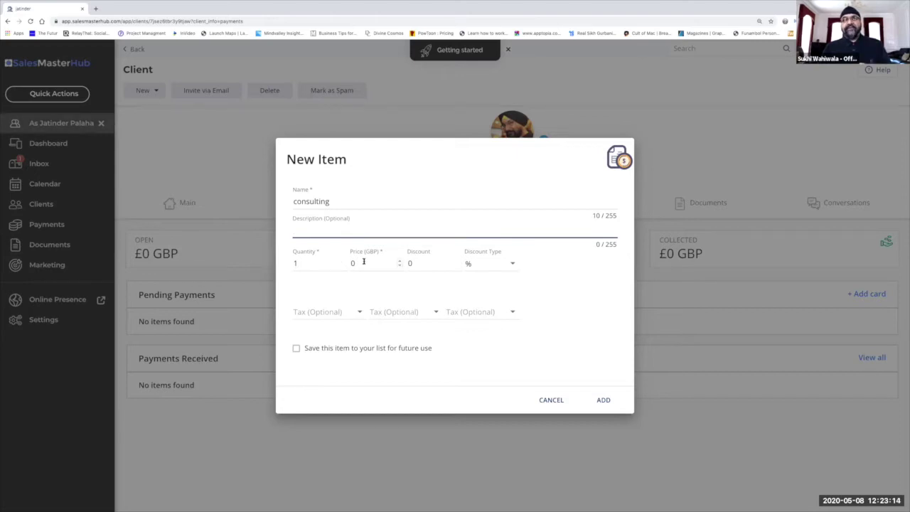
{"action": "left_click", "coordinate": [363, 262]}
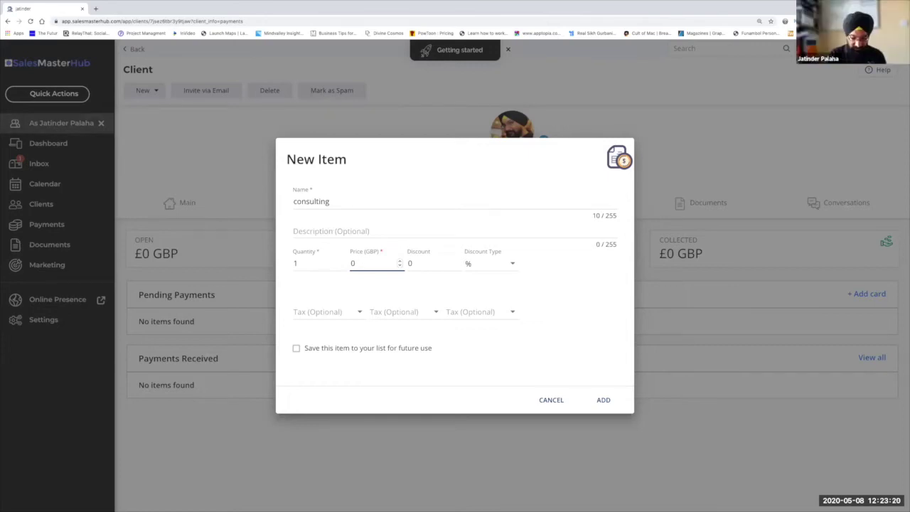
{"action": "left_click", "coordinate": [331, 228]}
{"action": "type", "text": "online co"}
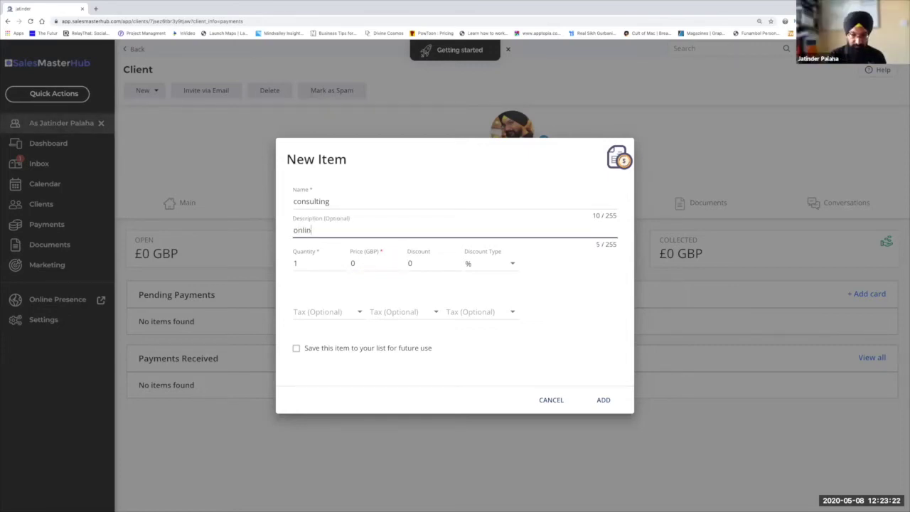
{"action": "key", "text": "BackSpace"}
{"action": "key", "text": "BackSpace"}
{"action": "type", "text": "tr"}
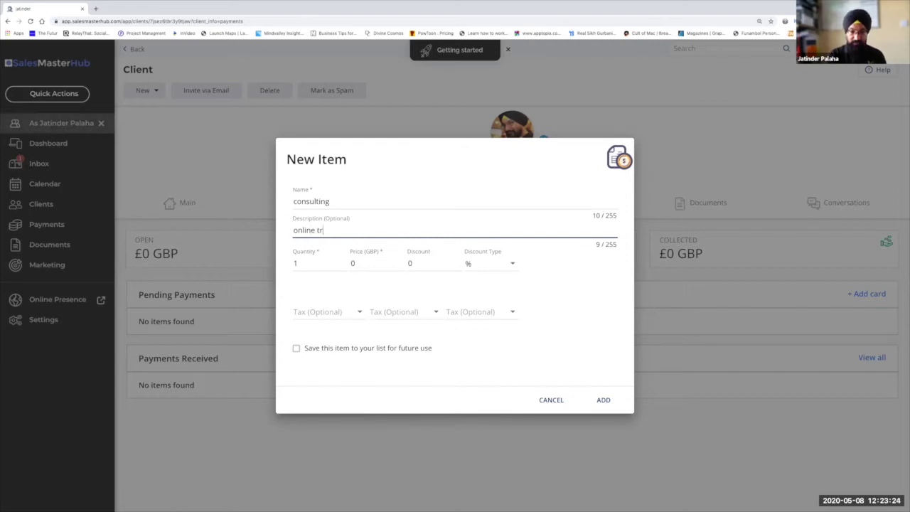
{"action": "type", "text": "aining"}
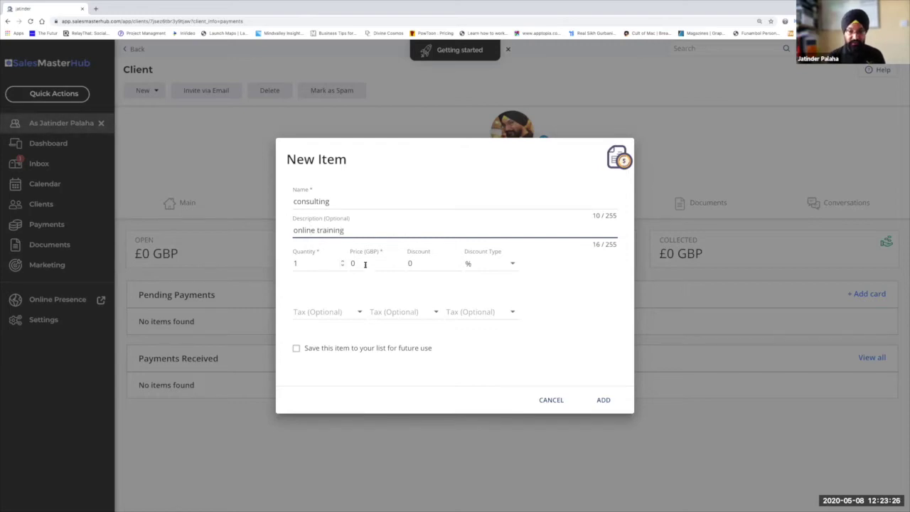
Step: Set the item's price to 100 GBP and check the available discount types without changing the selection
{"action": "left_click", "coordinate": [366, 264]}
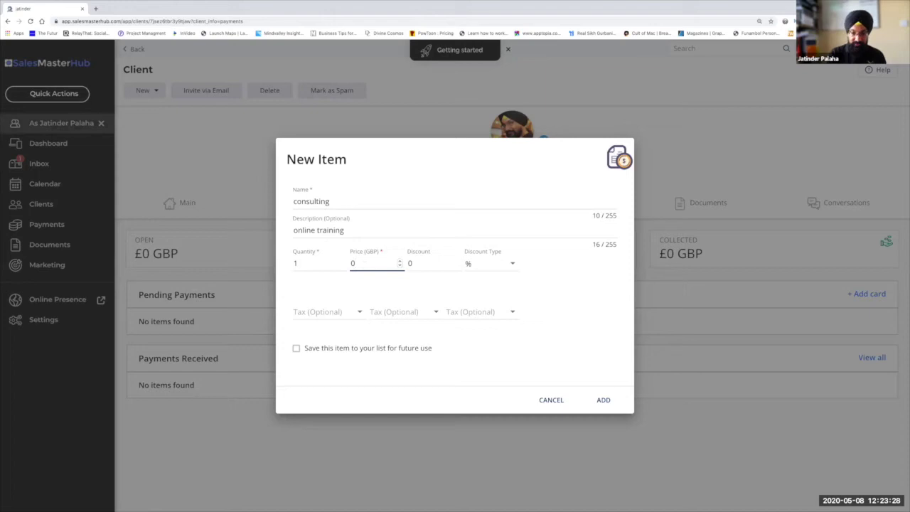
{"action": "key", "text": "BackSpace"}
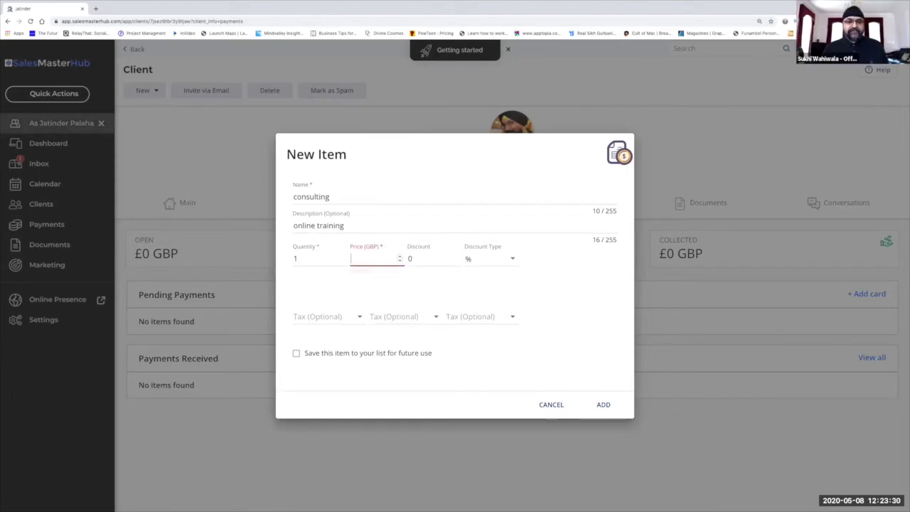
{"action": "type", "text": "100"}
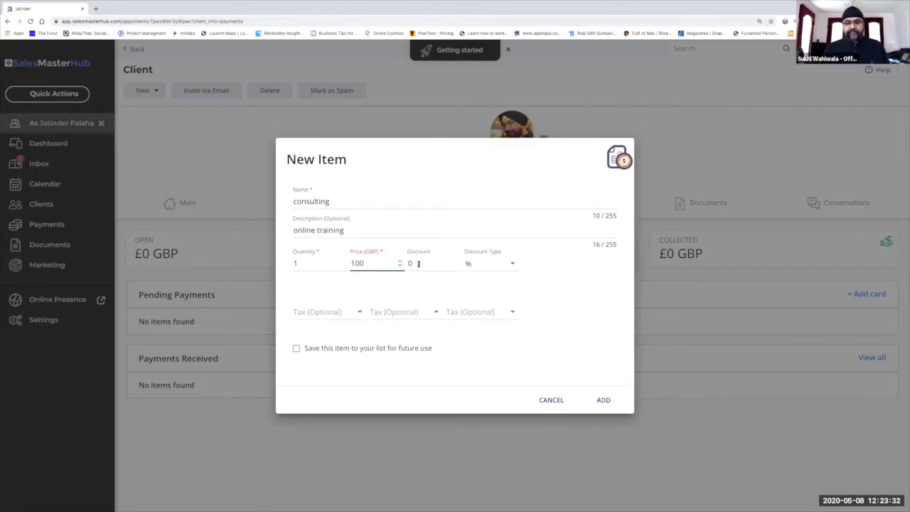
{"action": "left_click", "coordinate": [418, 263]}
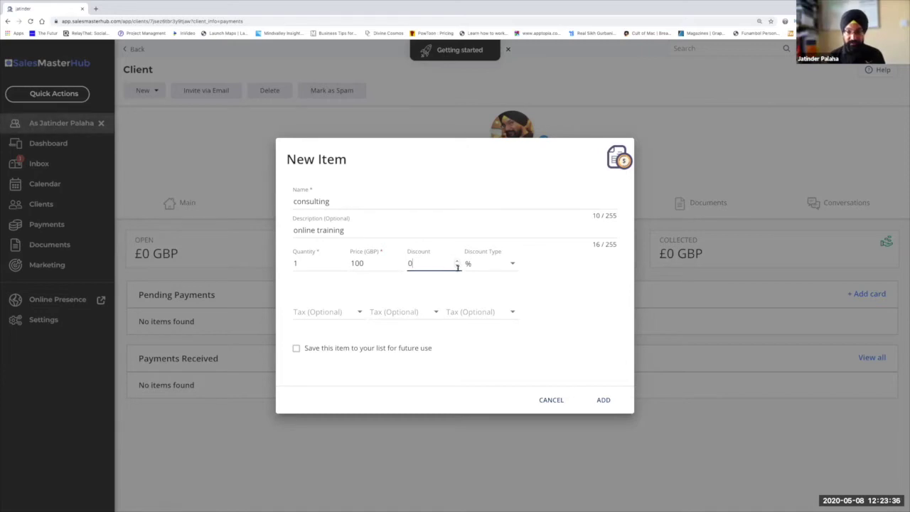
{"action": "left_click", "coordinate": [511, 267]}
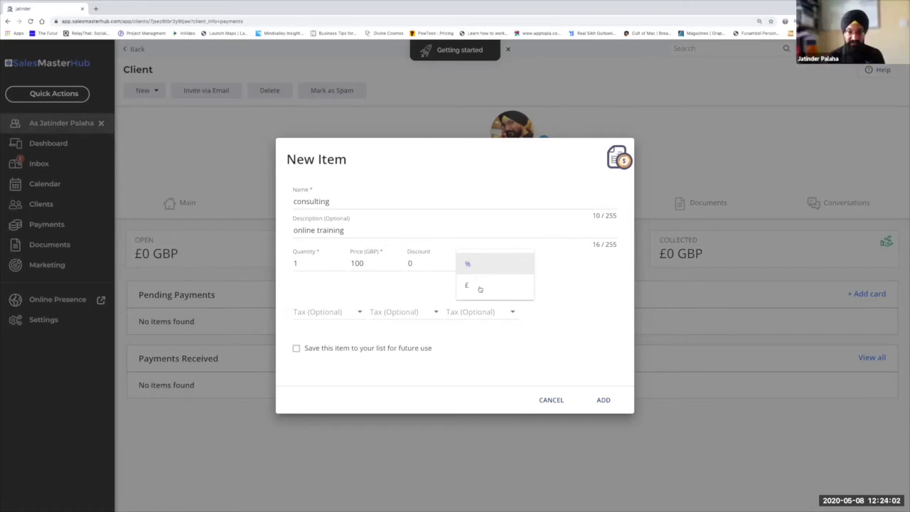
{"action": "left_click", "coordinate": [419, 278]}
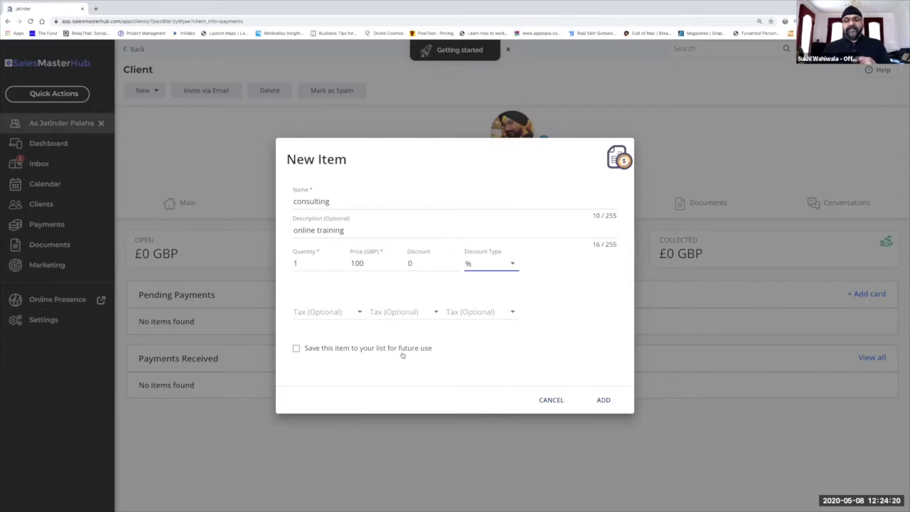
Step: Rename the new item as "1 hour consulting"
{"action": "left_click", "coordinate": [294, 202]}
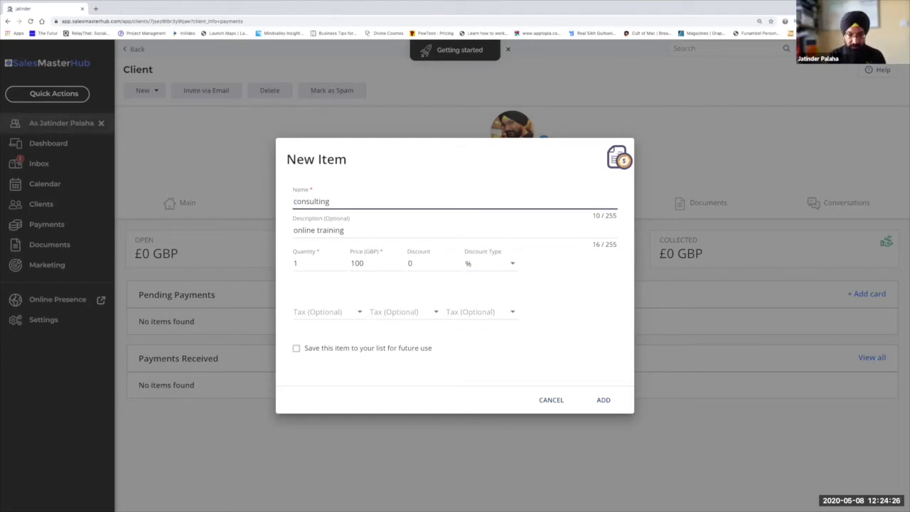
{"action": "type", "text": "1 hour"}
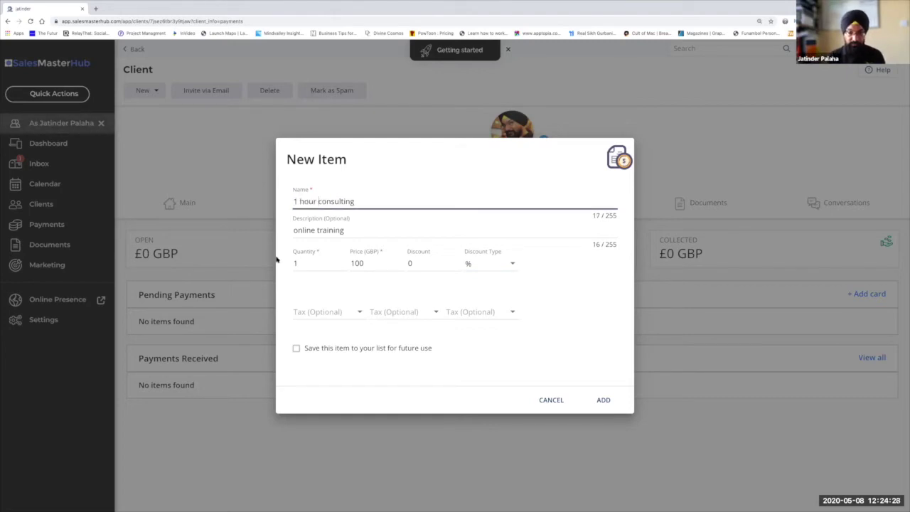
Step: Rename the new item as "1 hour Consulting" and add it to the invoice, saving it to the item list for future use
{"action": "left_click", "coordinate": [296, 349]}
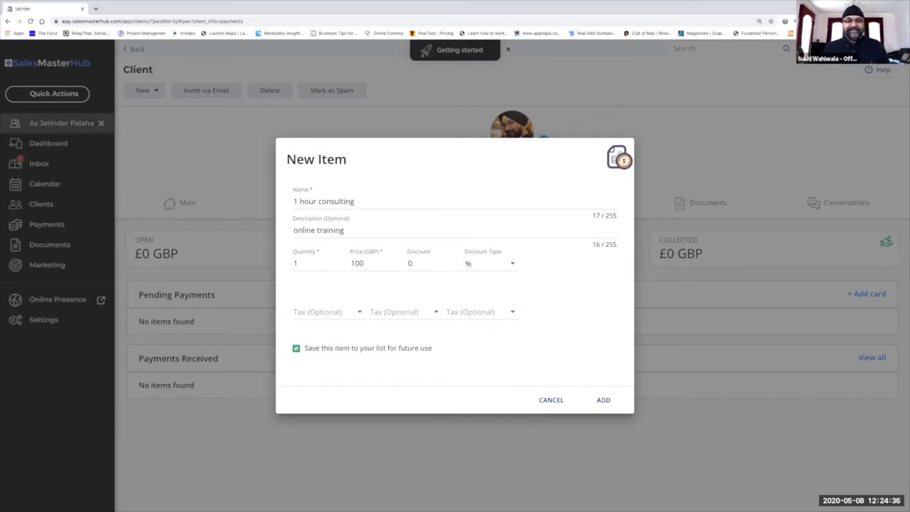
{"action": "left_click", "coordinate": [321, 201]}
{"action": "key", "text": "BackSpace"}
{"action": "type", "text": "C"}
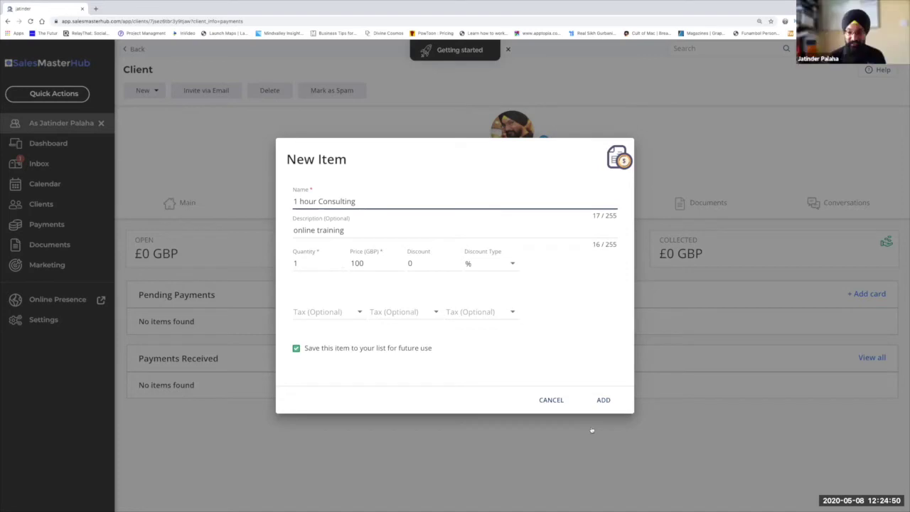
{"action": "left_click", "coordinate": [603, 401]}
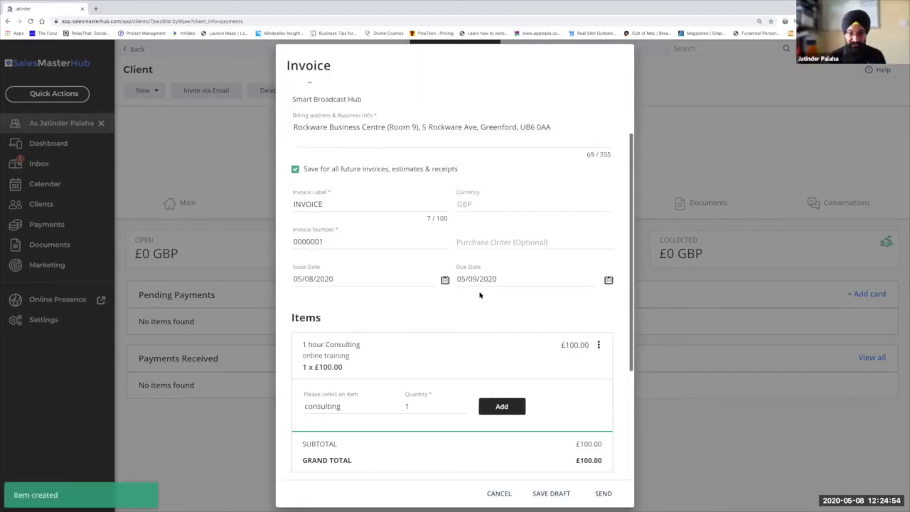
Step: Review the invoice's item, totals, terms and notes, and online payment option
{"action": "scroll", "coordinate": [479, 295], "scroll_direction": "down", "scroll_amount": 1}
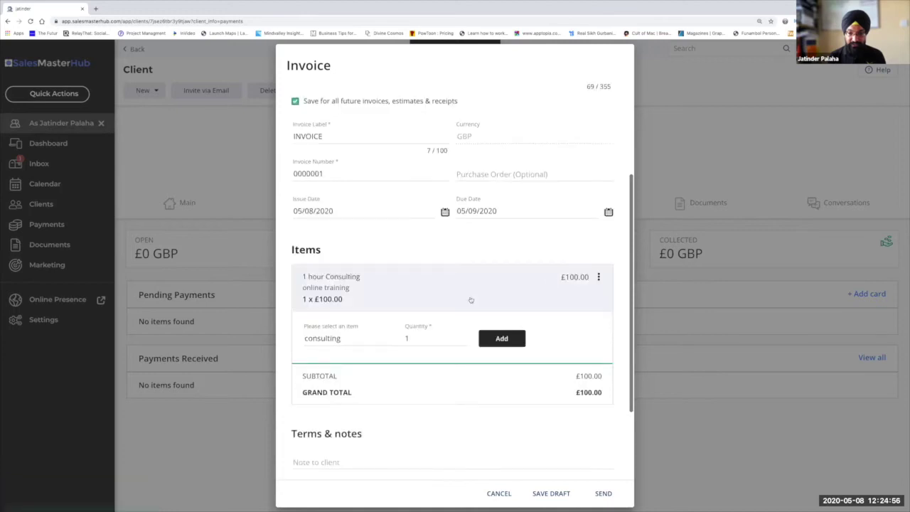
{"action": "scroll", "coordinate": [471, 300], "scroll_direction": "down", "scroll_amount": 1}
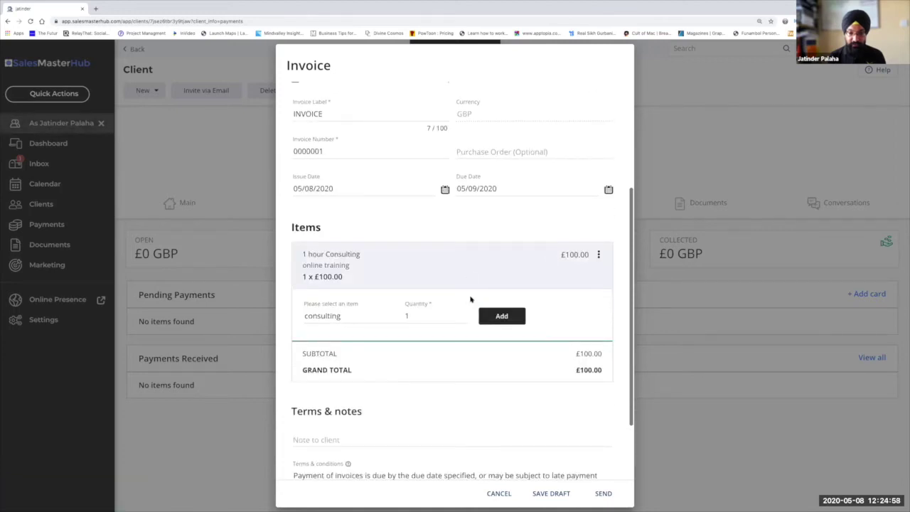
{"action": "scroll", "coordinate": [470, 299], "scroll_direction": "down", "scroll_amount": 2}
{"action": "scroll", "coordinate": [470, 299], "scroll_direction": "down", "scroll_amount": 1}
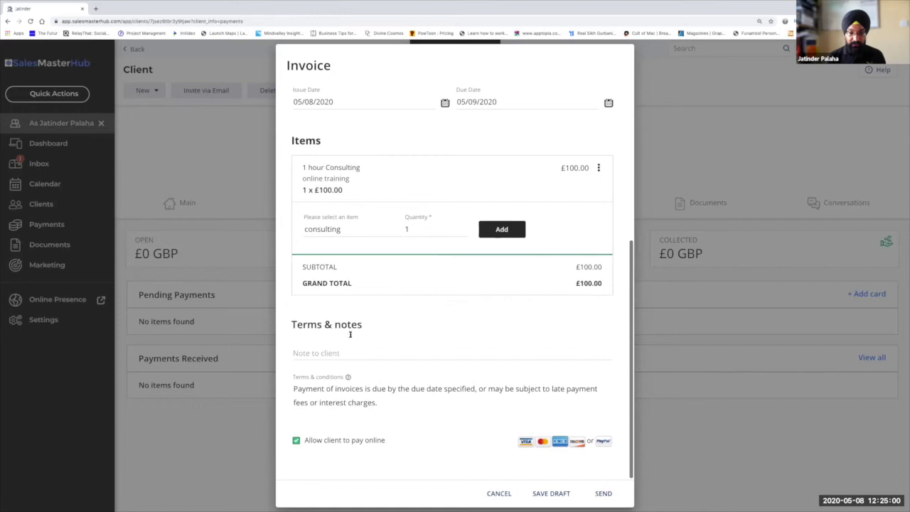
{"action": "left_click", "coordinate": [395, 355]}
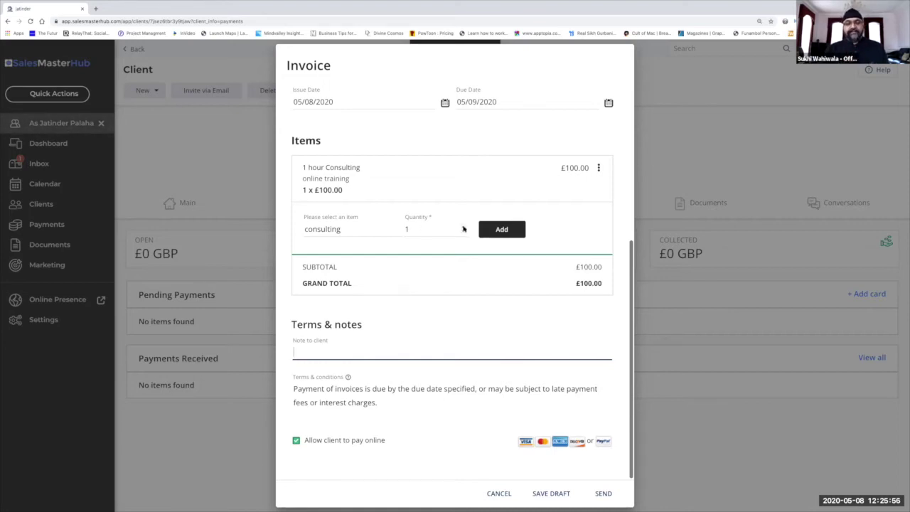
{"action": "left_click", "coordinate": [463, 228]}
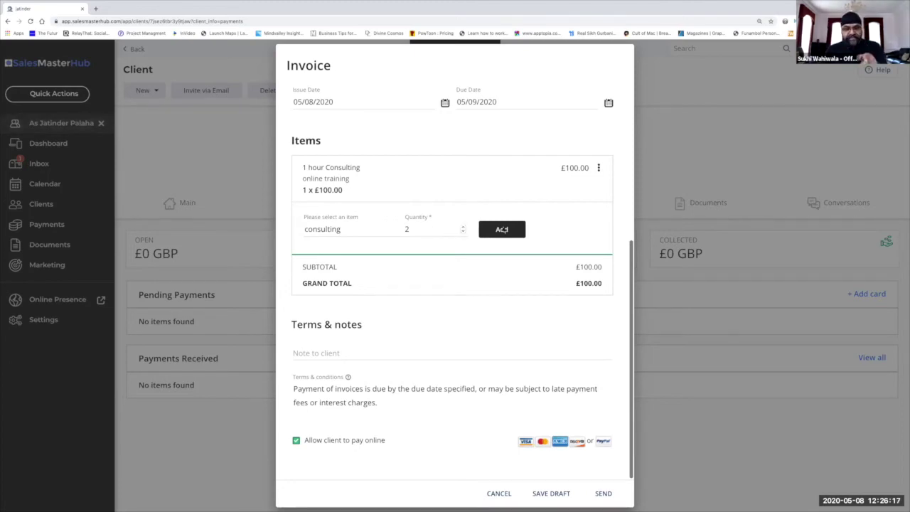
{"action": "left_click", "coordinate": [372, 231]}
{"action": "left_click", "coordinate": [434, 230]}
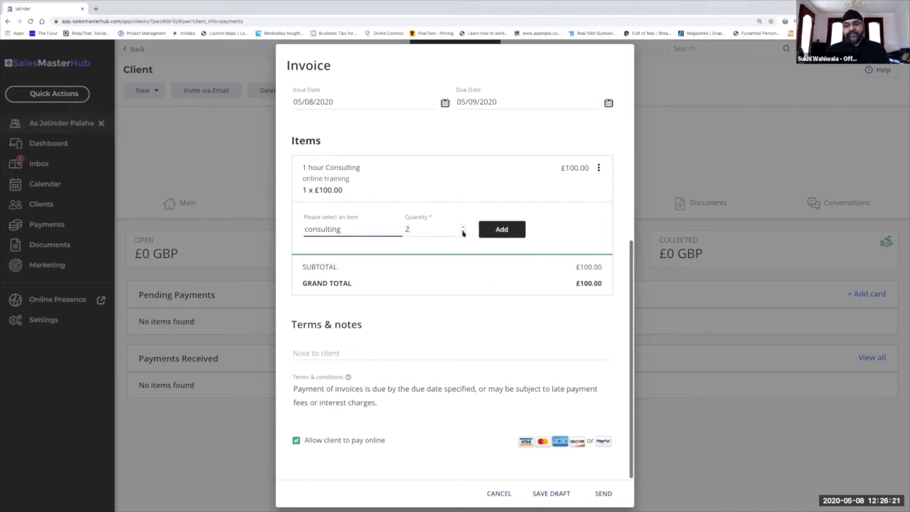
{"action": "left_click", "coordinate": [463, 232]}
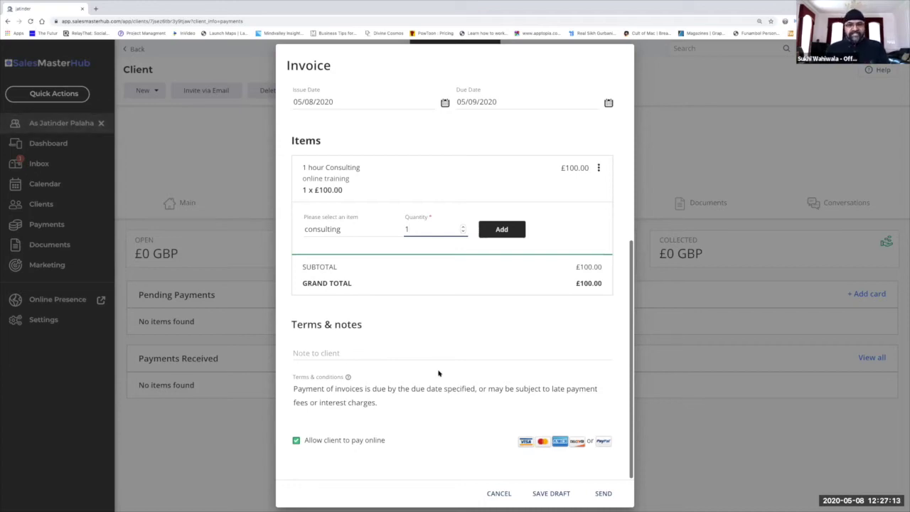
Step: Save the invoice as a draft and open that draft from the Invoices & Bookings list
{"action": "left_click", "coordinate": [545, 492]}
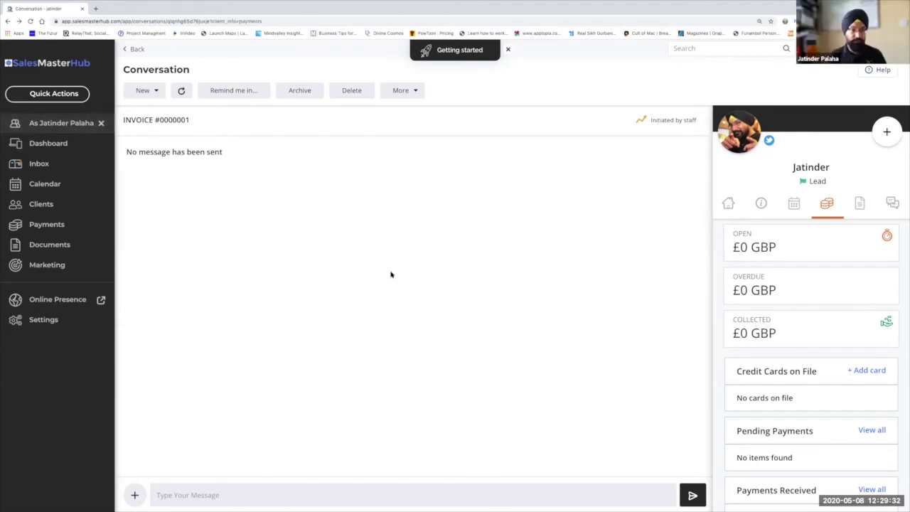
{"action": "left_click", "coordinate": [50, 225]}
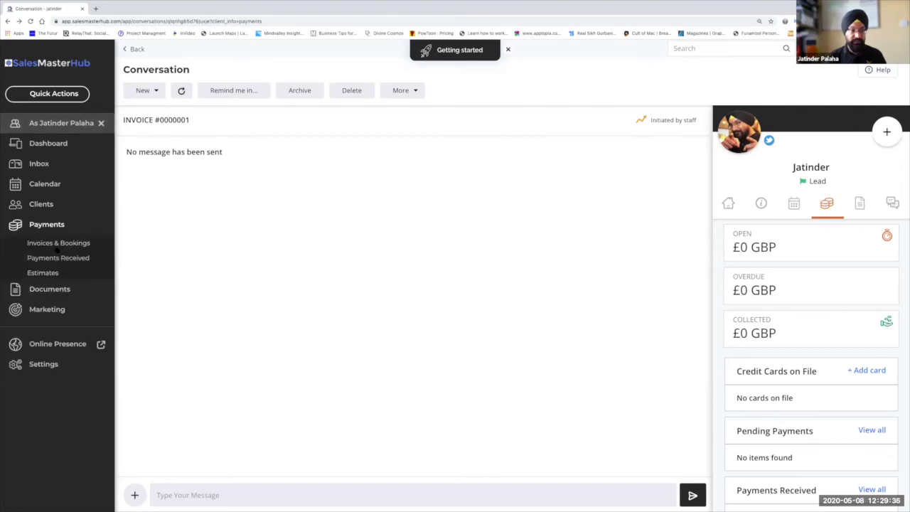
{"action": "left_click", "coordinate": [56, 247]}
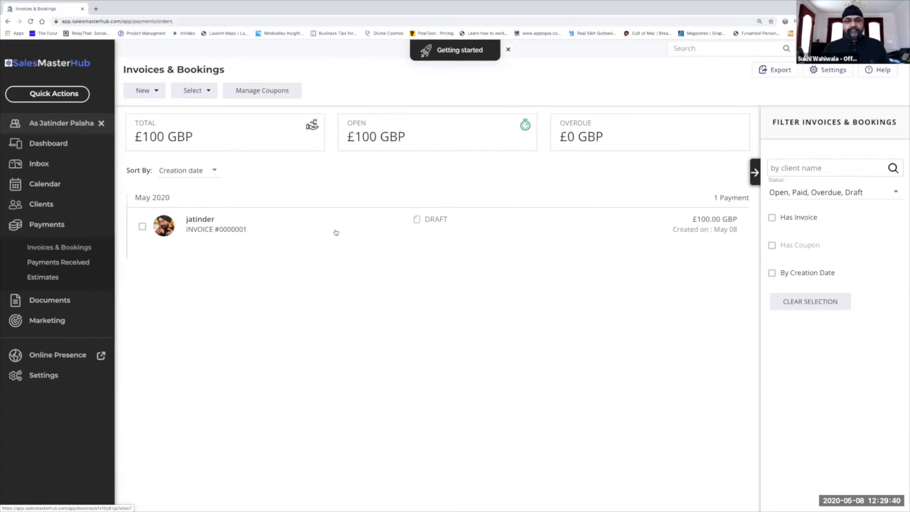
{"action": "left_click", "coordinate": [381, 229]}
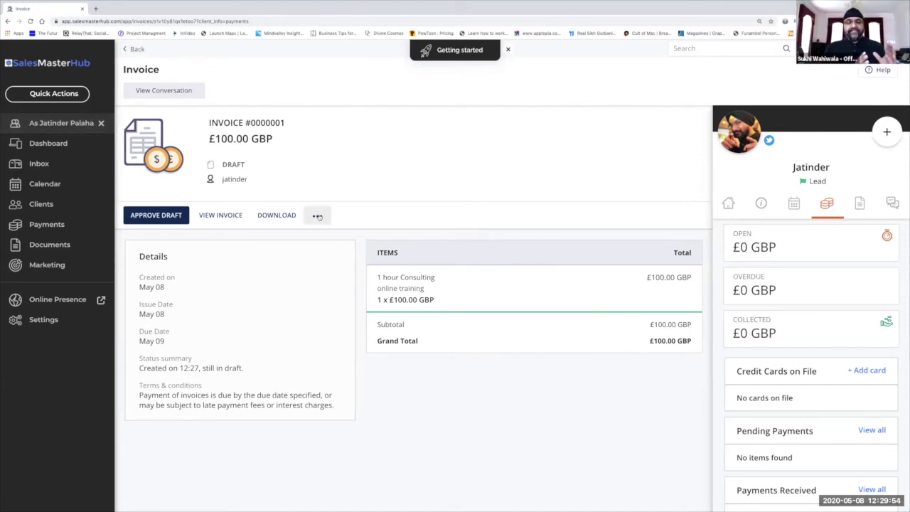
Step: Open the draft invoice for editing and go to its items section
{"action": "left_click", "coordinate": [318, 216]}
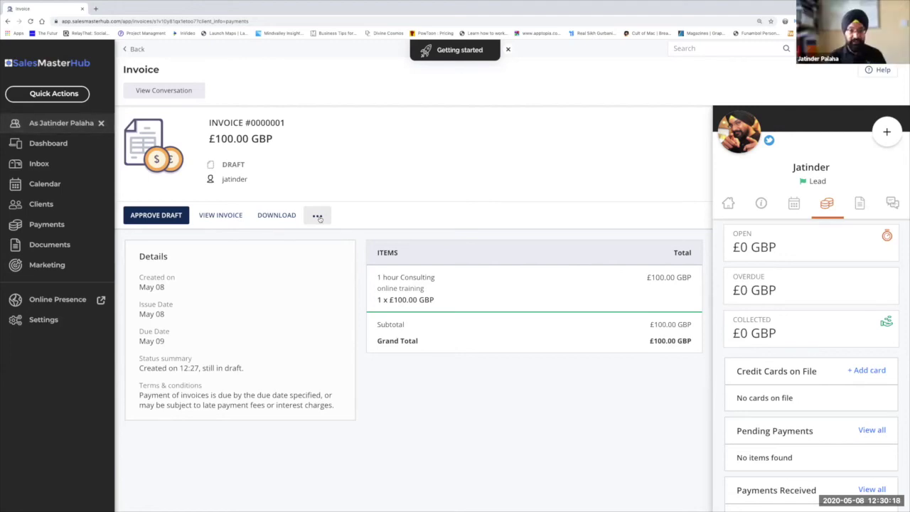
{"action": "left_click", "coordinate": [318, 218]}
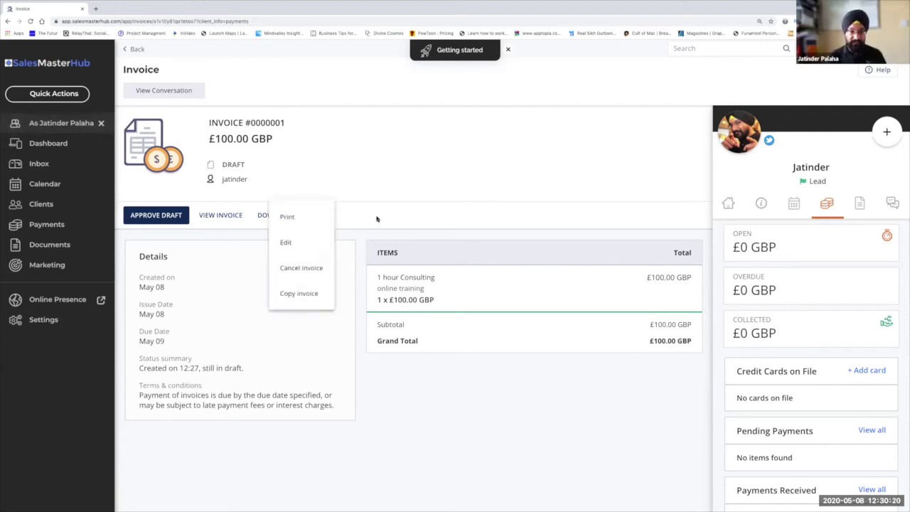
{"action": "left_click", "coordinate": [377, 218]}
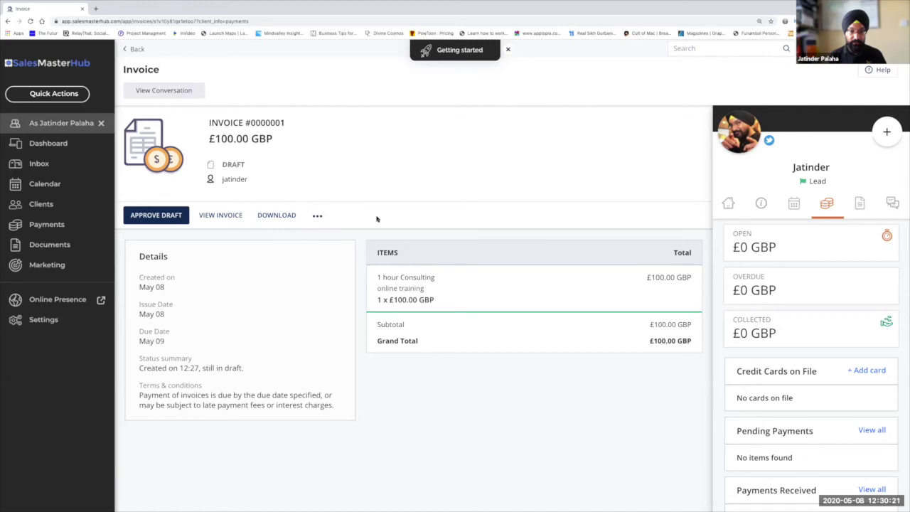
{"action": "left_click", "coordinate": [301, 245]}
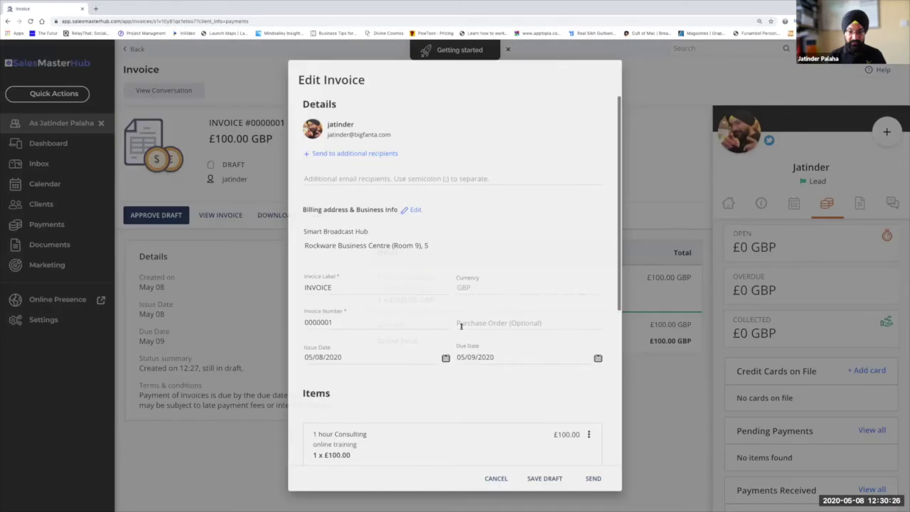
{"action": "scroll", "coordinate": [460, 325], "scroll_direction": "down", "scroll_amount": 5}
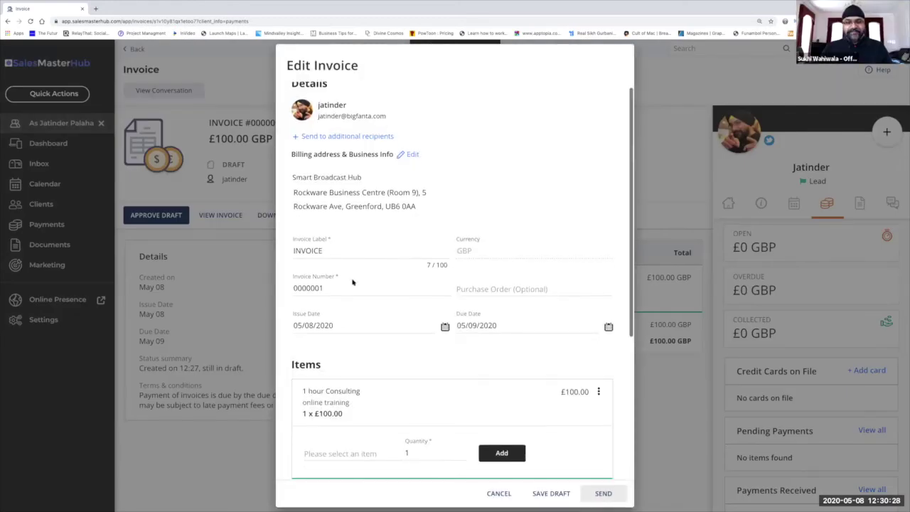
Step: Add another saved "1 hour Consulting" item with quantity 1 to the invoice and send it to the client
{"action": "left_click", "coordinate": [341, 246]}
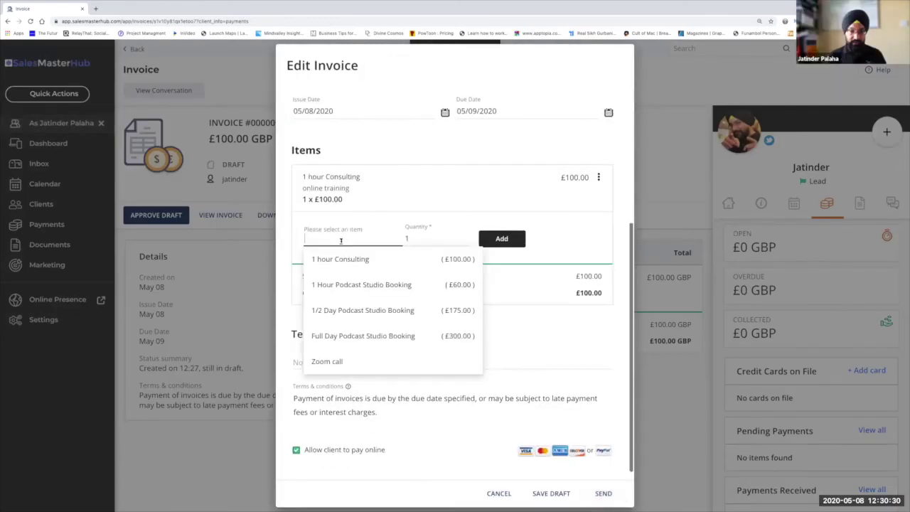
{"action": "left_click", "coordinate": [347, 261]}
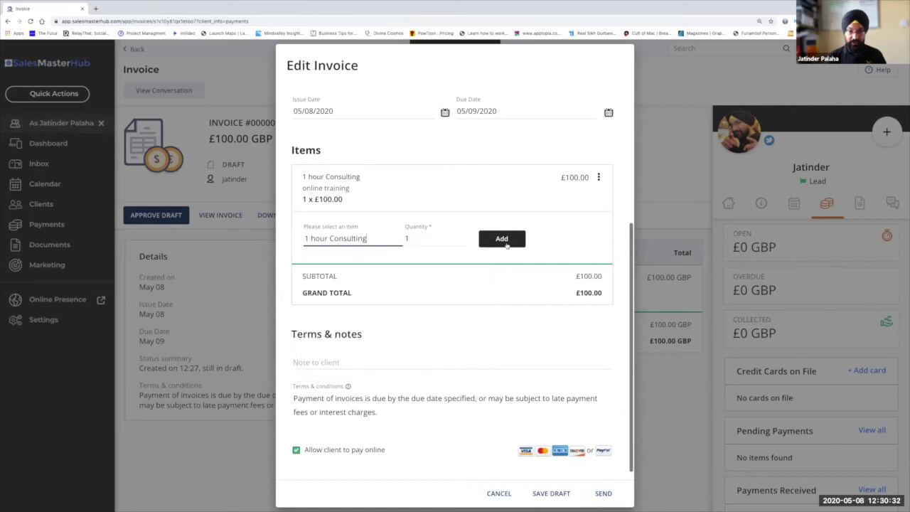
{"action": "left_click", "coordinate": [502, 239]}
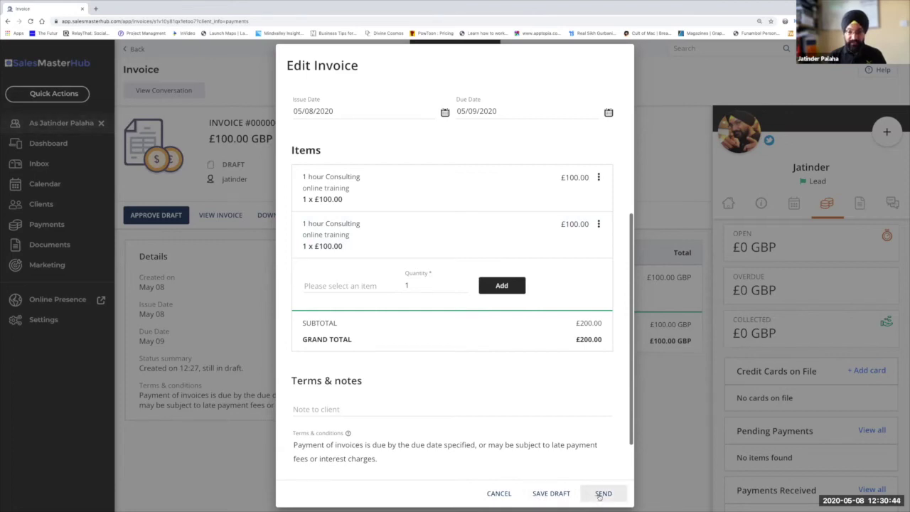
{"action": "left_click", "coordinate": [601, 495]}
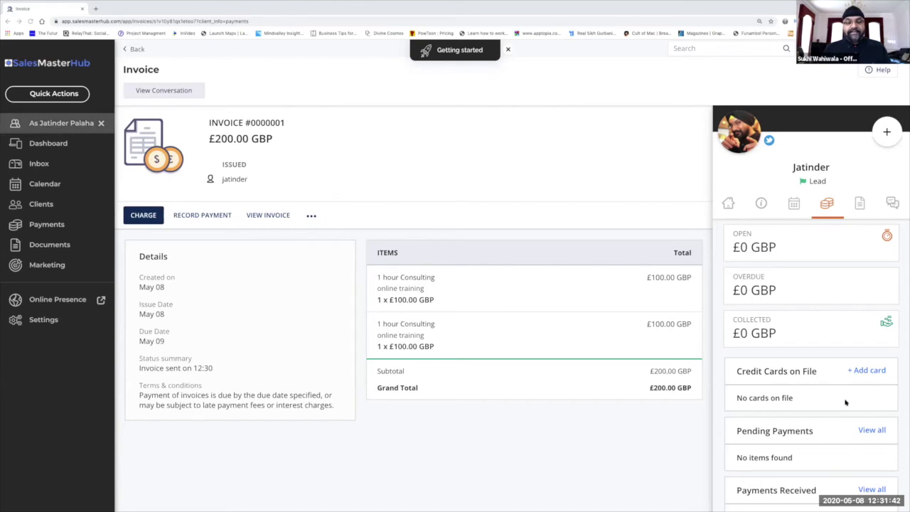
Step: View the issued invoice as a printable document and close it again
{"action": "scroll", "coordinate": [845, 400], "scroll_direction": "down", "scroll_amount": 2}
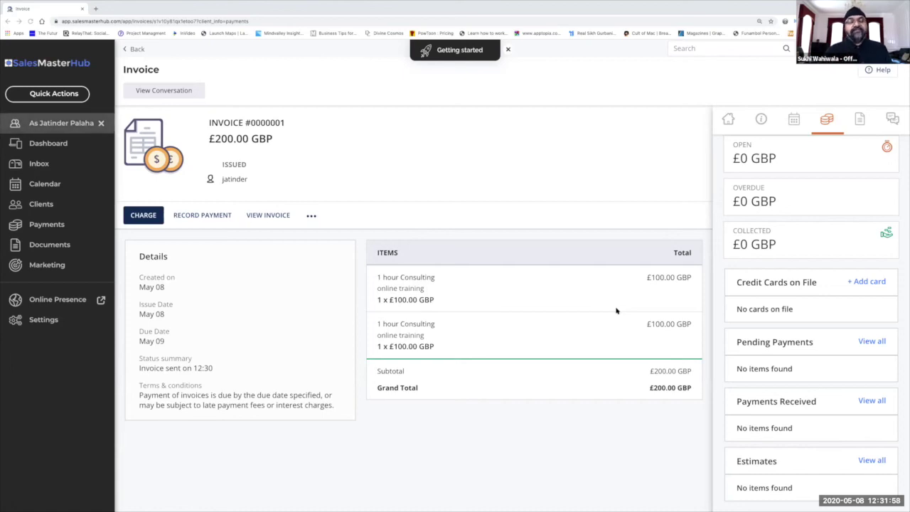
{"action": "left_click", "coordinate": [250, 216]}
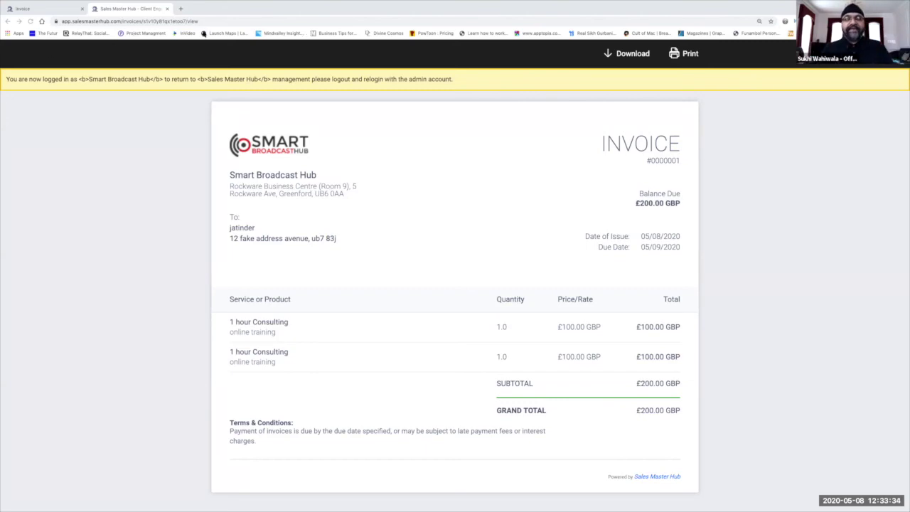
{"action": "left_click", "coordinate": [166, 10]}
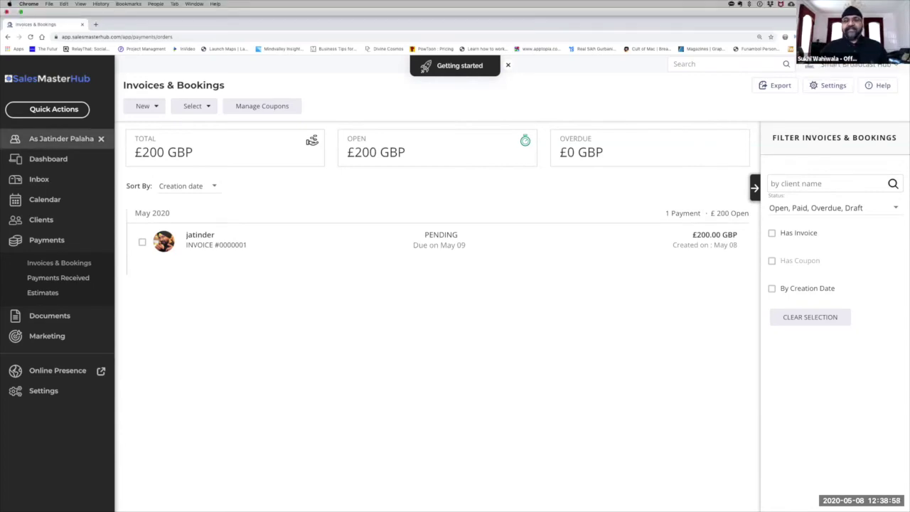
Step: Switch to the Mail app and open the invoice online from the client's notification email
{"action": "left_click", "coordinate": [20, 11]}
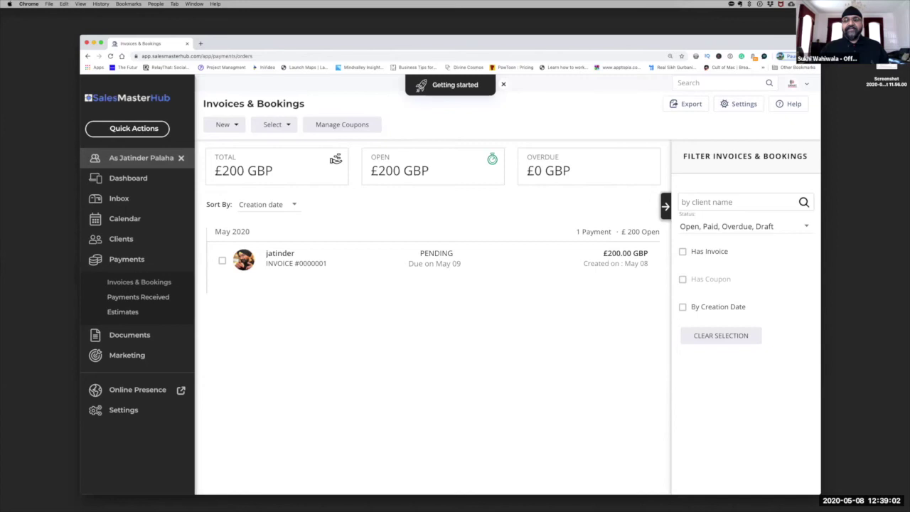
{"action": "key", "text": "super+Tab"}
{"action": "left_click_drag", "start_coordinate": [614, 476], "coordinate": [615, 476]}
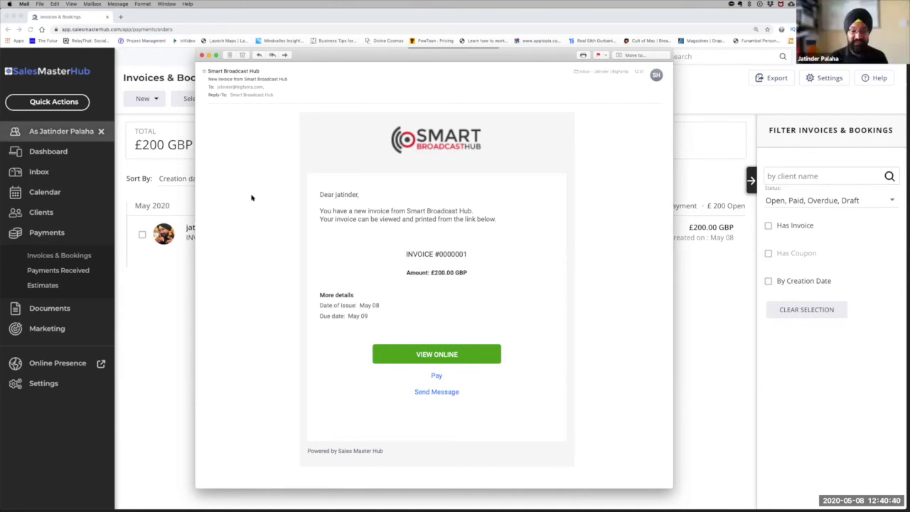
{"action": "left_click", "coordinate": [446, 356]}
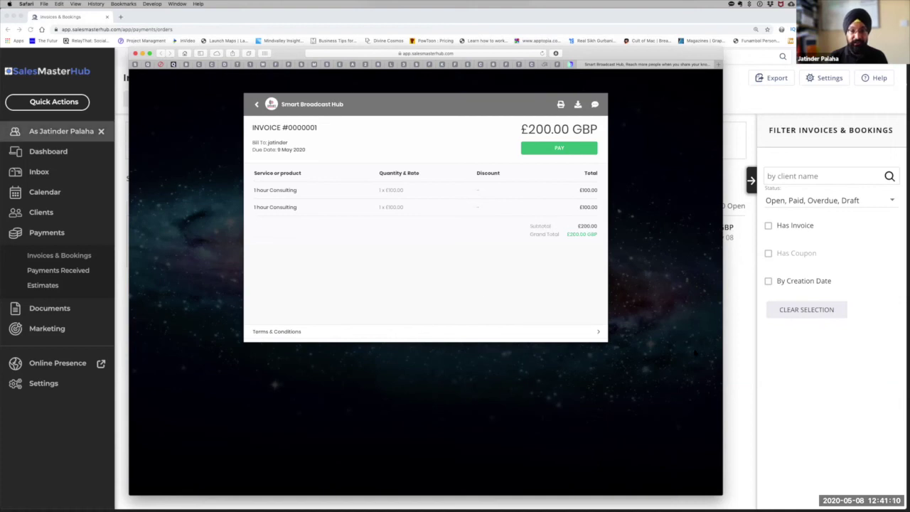
Step: Open the invoice's card payment checkout, close it without paying and return to the client portal's home page
{"action": "left_click", "coordinate": [567, 149]}
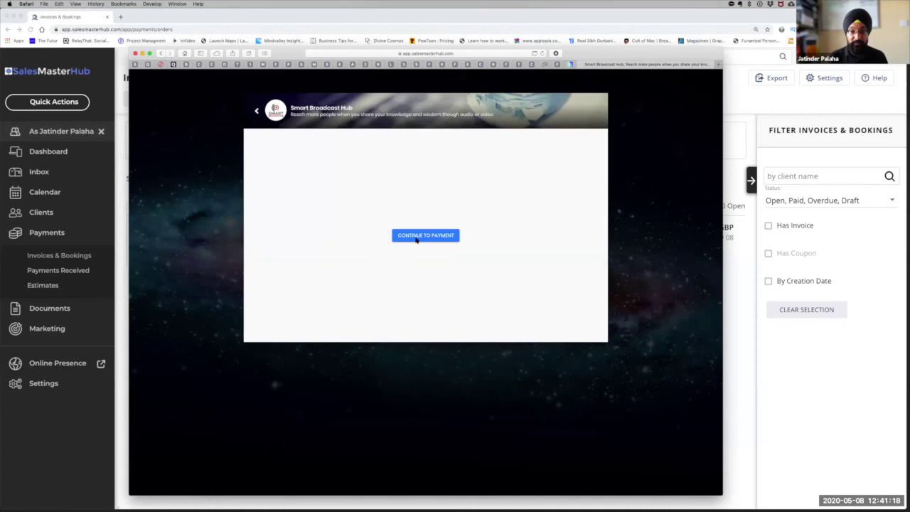
{"action": "left_click", "coordinate": [417, 235]}
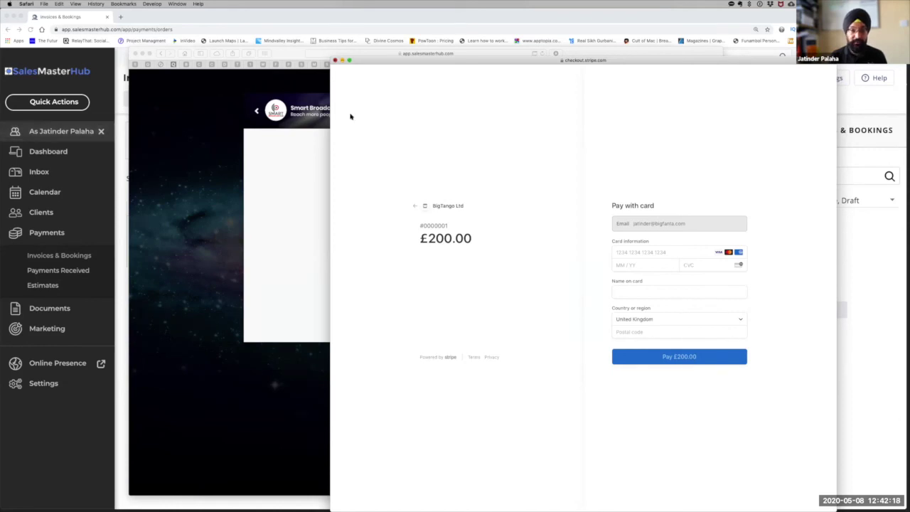
{"action": "key", "text": "super+w"}
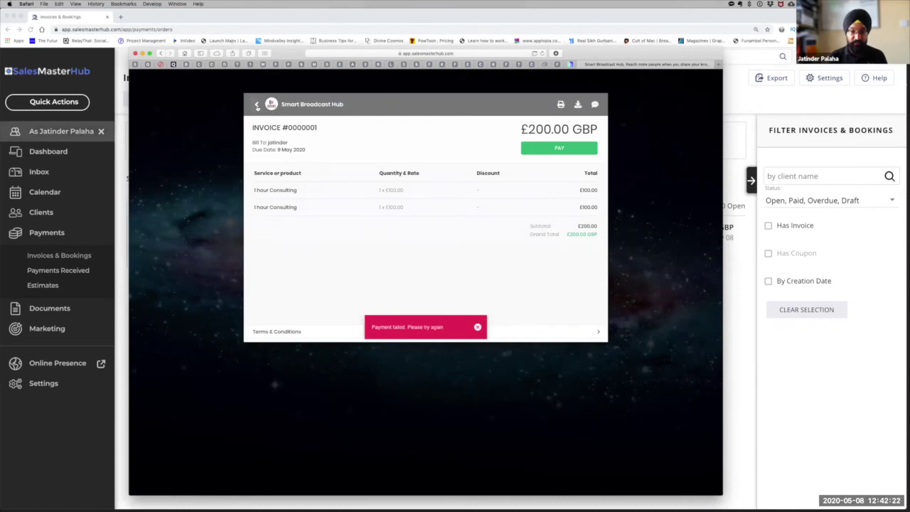
{"action": "left_click", "coordinate": [257, 106]}
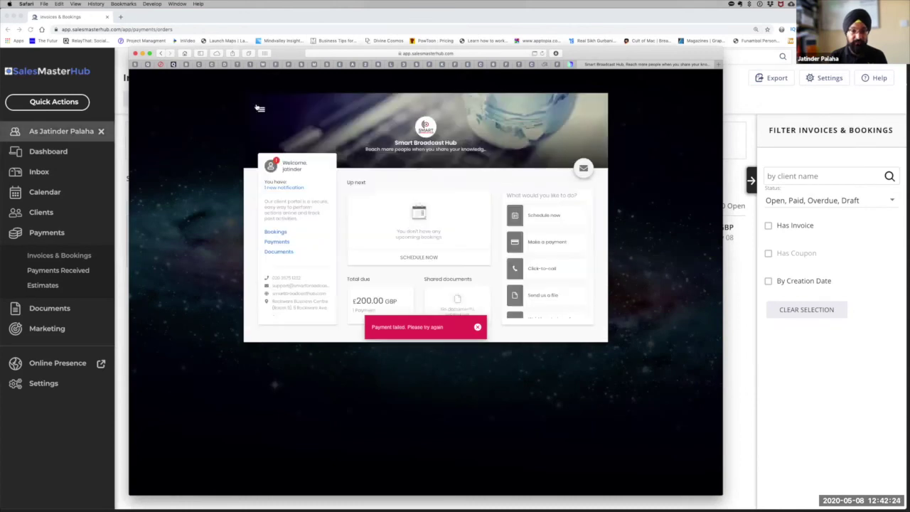